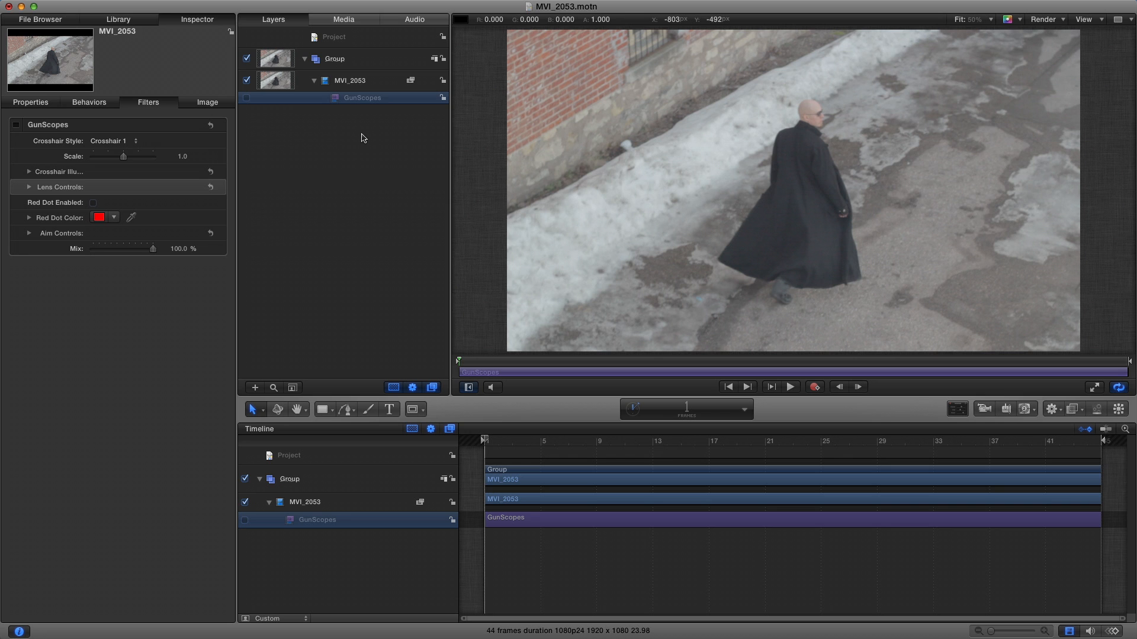
- Enable the GunScopes filter on the MVI_2053 clip and try several crosshair styles, including Crosshair 5, 6 and 9
click(17, 125)
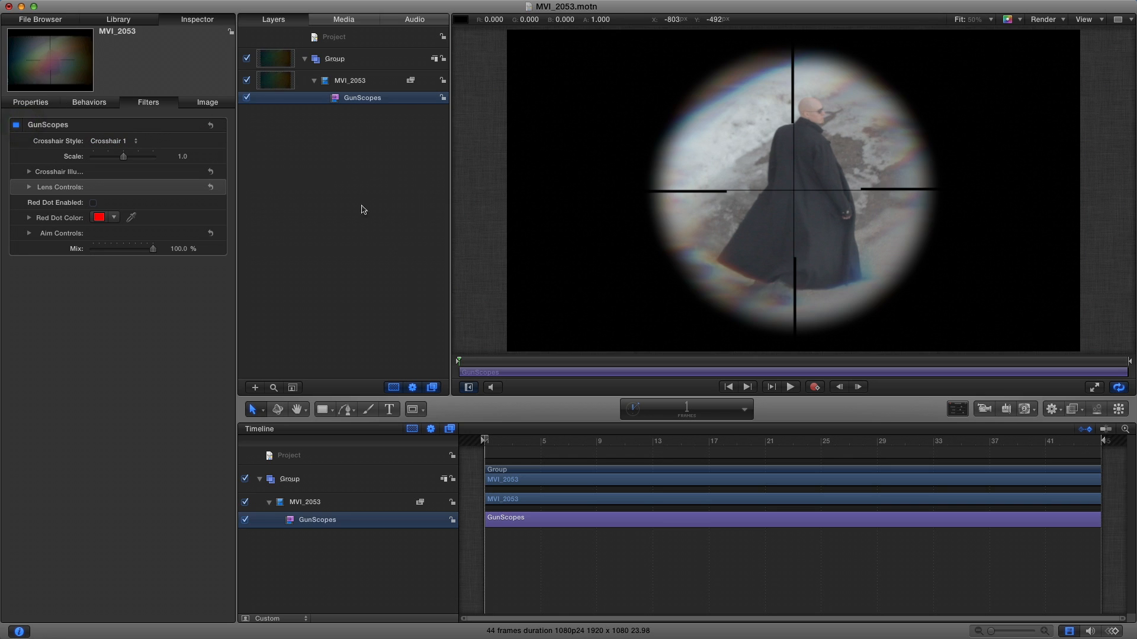
click(113, 141)
click(121, 159)
click(124, 146)
click(125, 155)
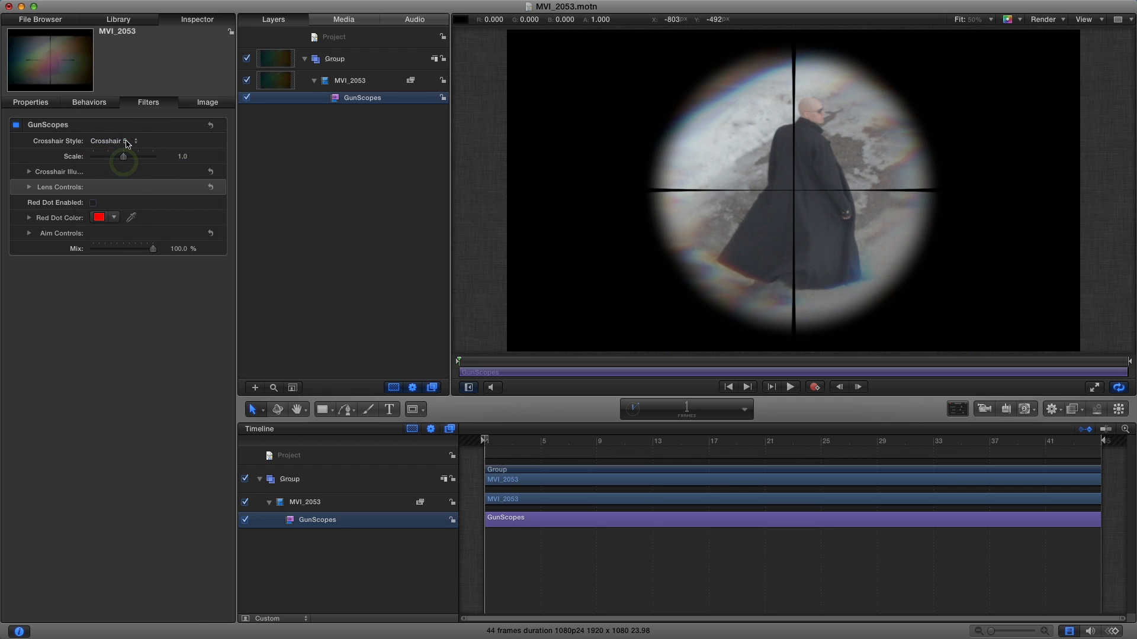
click(127, 144)
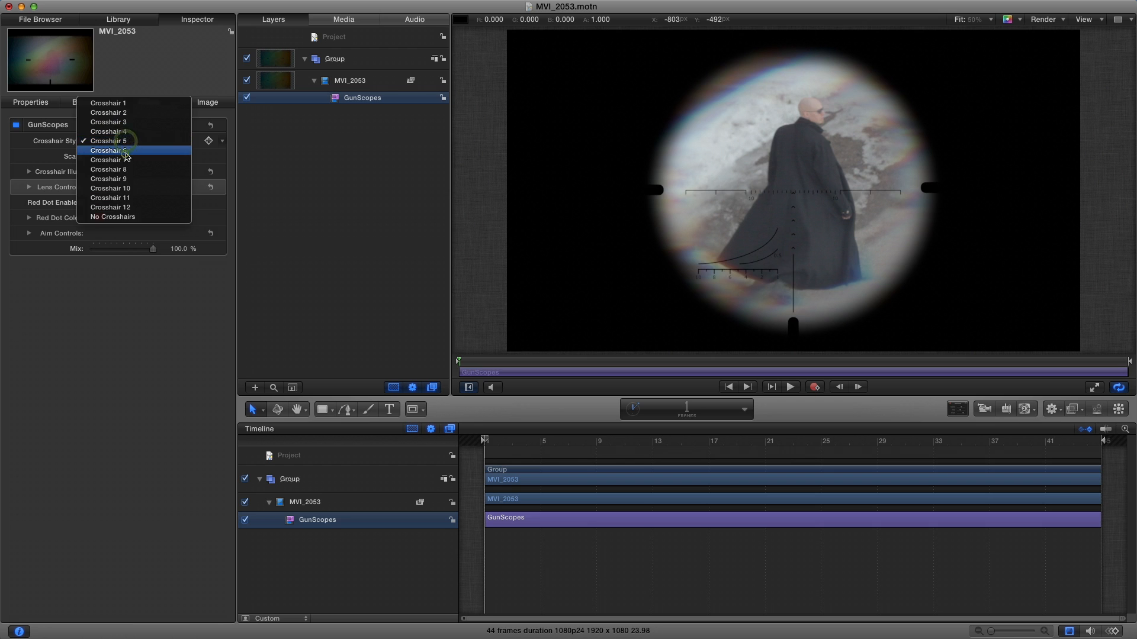
click(126, 148)
click(127, 145)
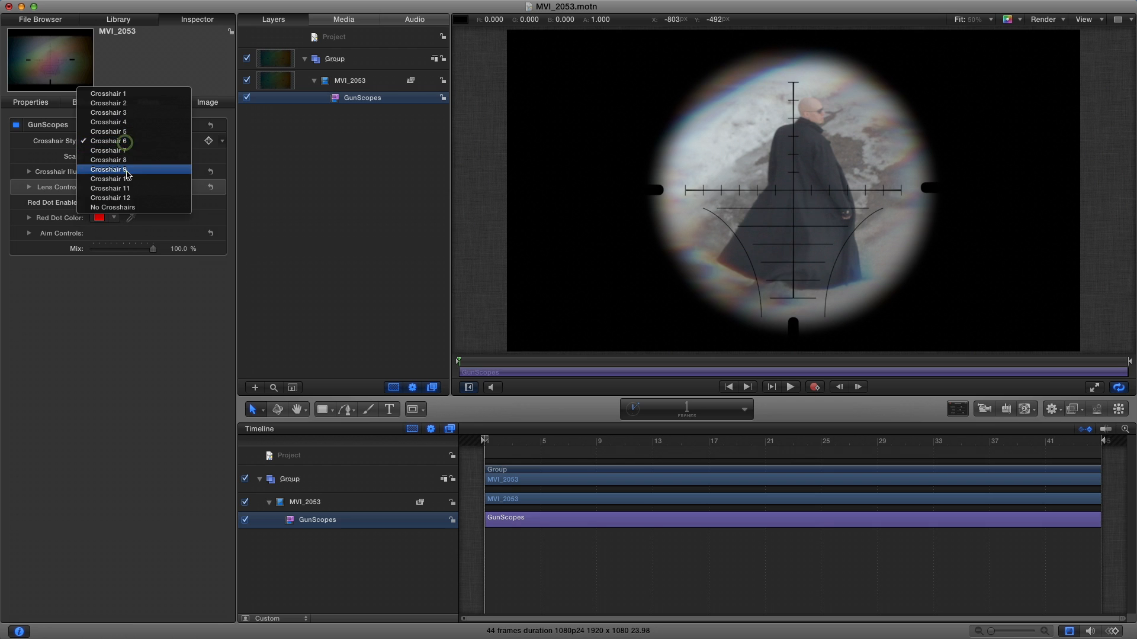
click(126, 170)
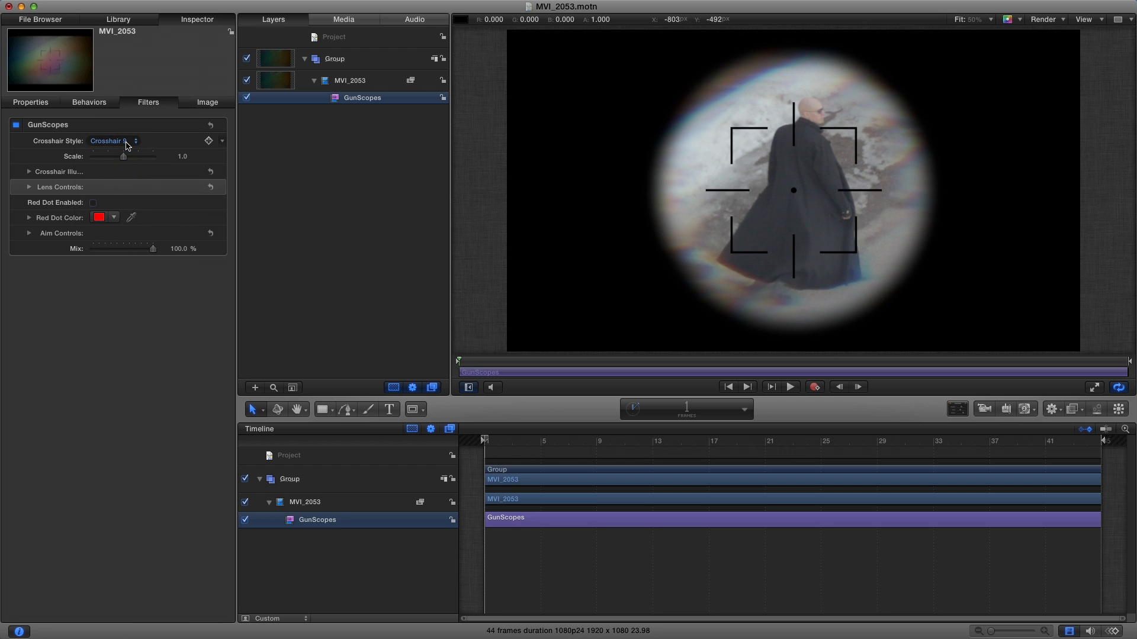
- Set the crosshair style to Crosshair 12 and switch the red dot on and back off
click(126, 143)
click(126, 150)
click(126, 142)
click(127, 161)
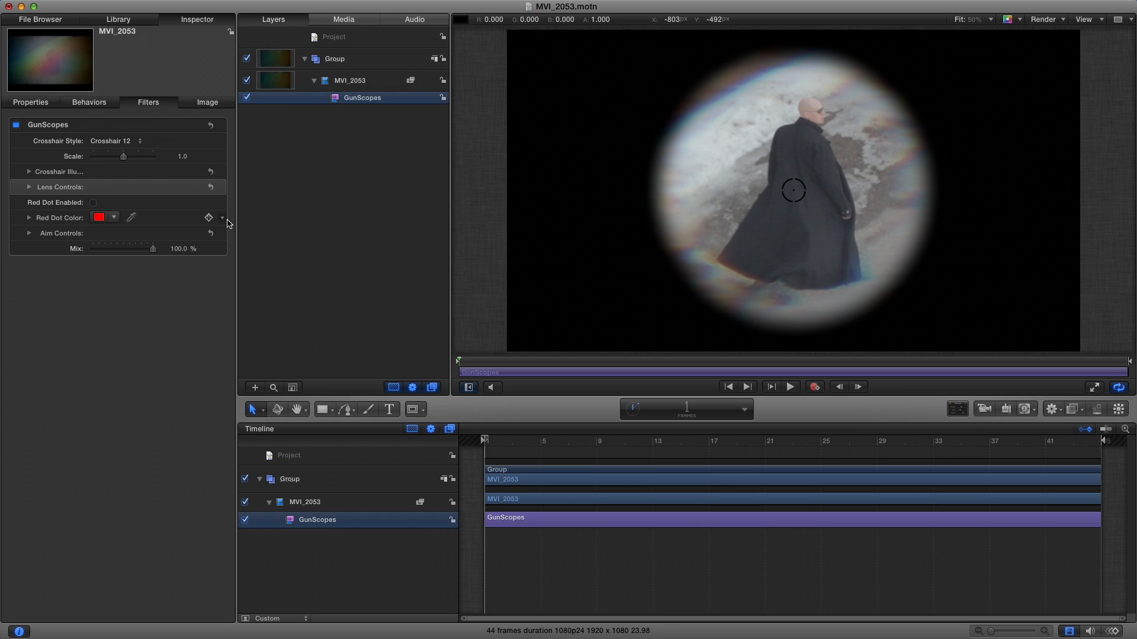
click(93, 203)
click(93, 203)
- Set the crosshair colour to green with an RGB green value of 200
click(29, 171)
click(98, 186)
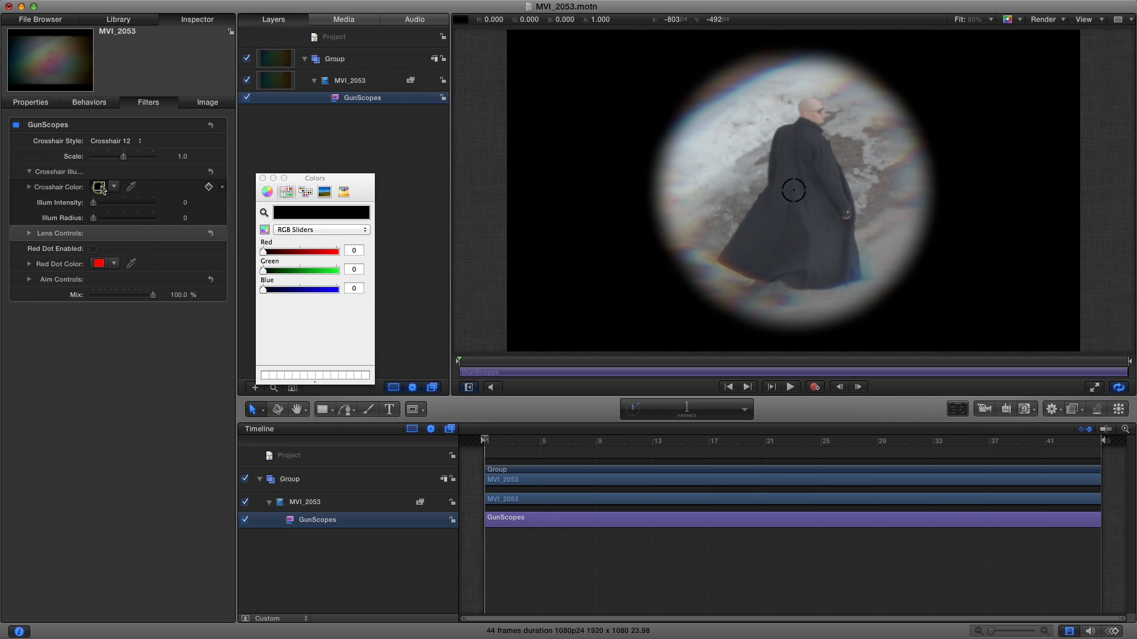
drag(316, 269, 320, 270)
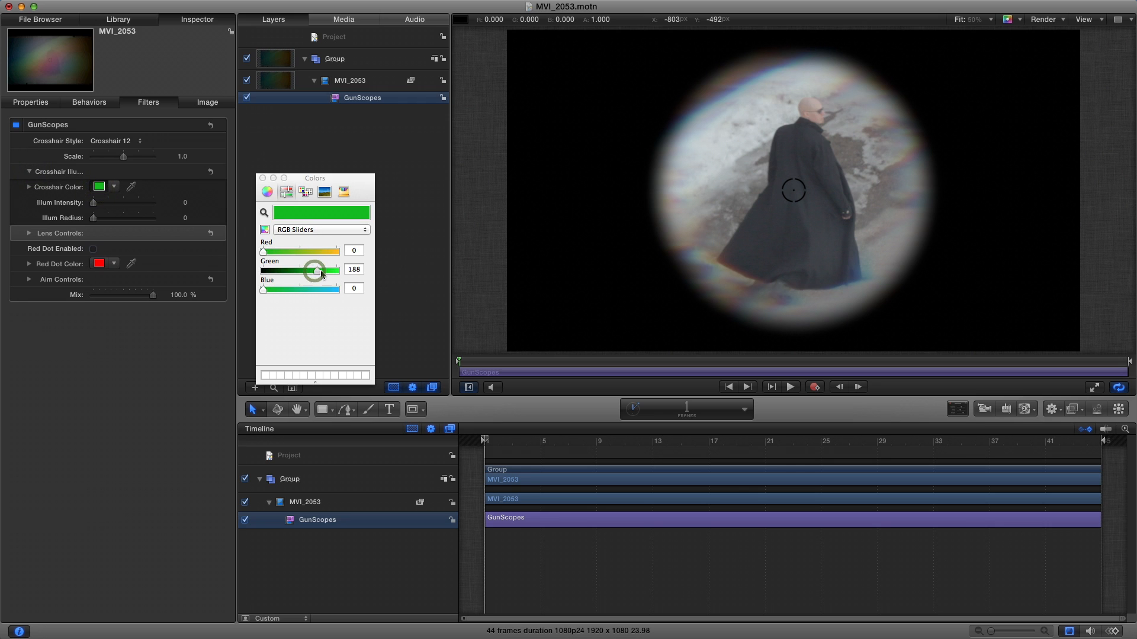
click(303, 229)
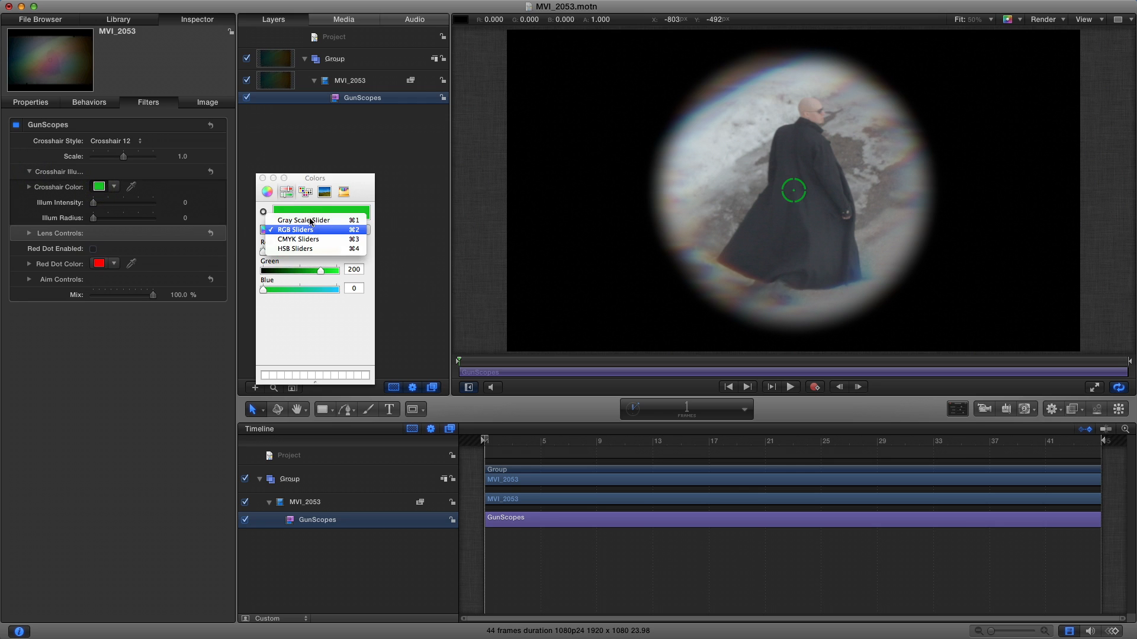
click(263, 178)
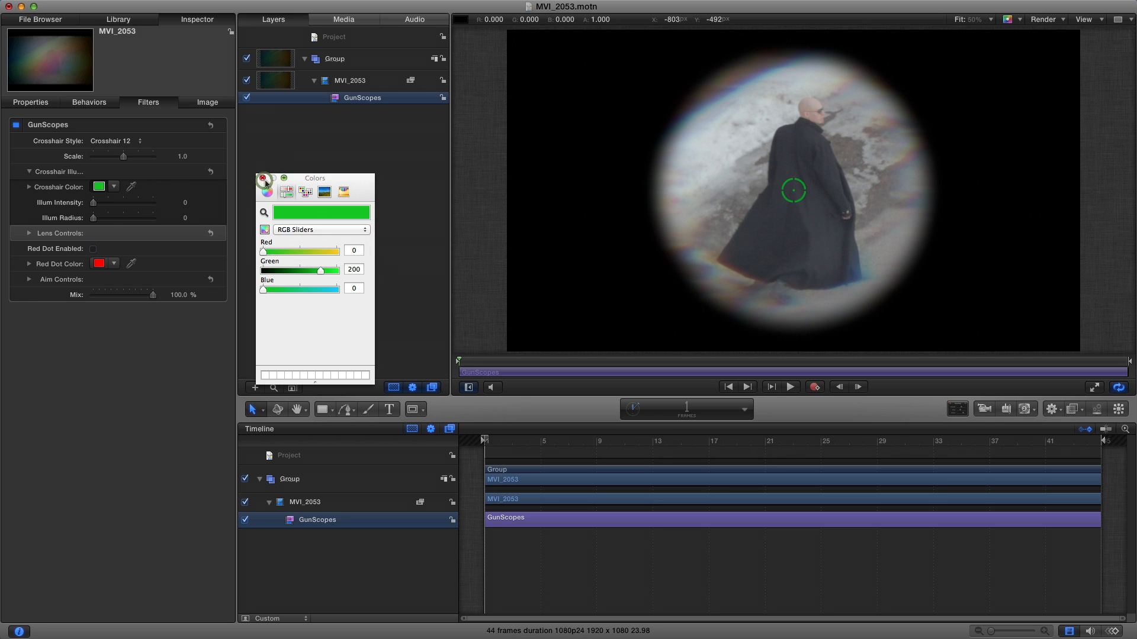
click(263, 178)
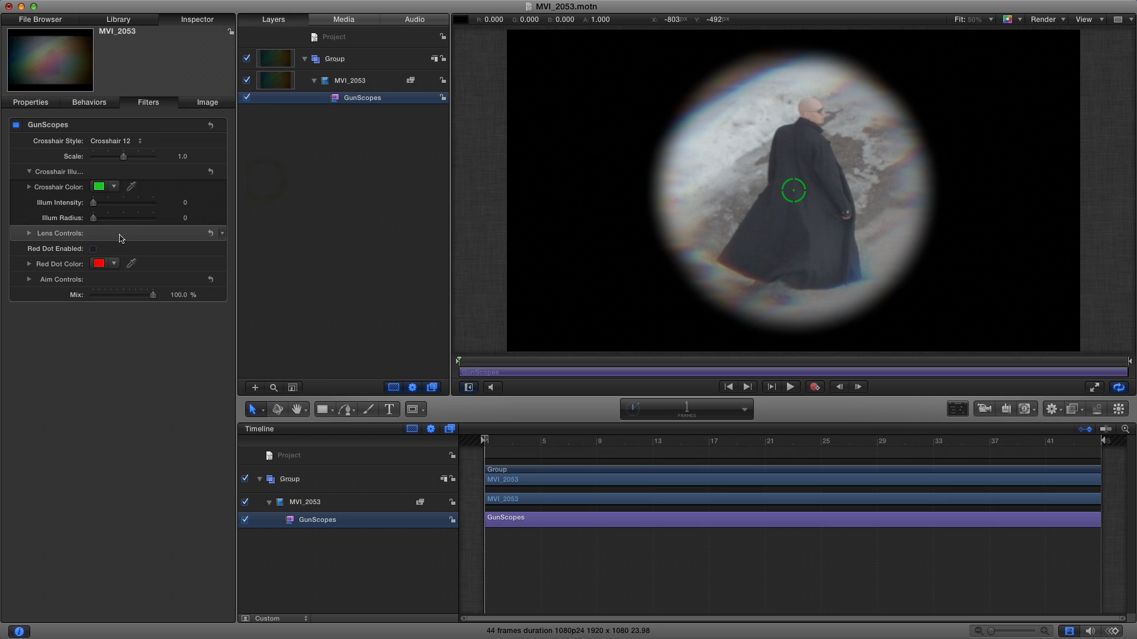
- Set the crosshair's illumination intensity to 0.44 and its illumination radius to 11
click(119, 203)
click(105, 217)
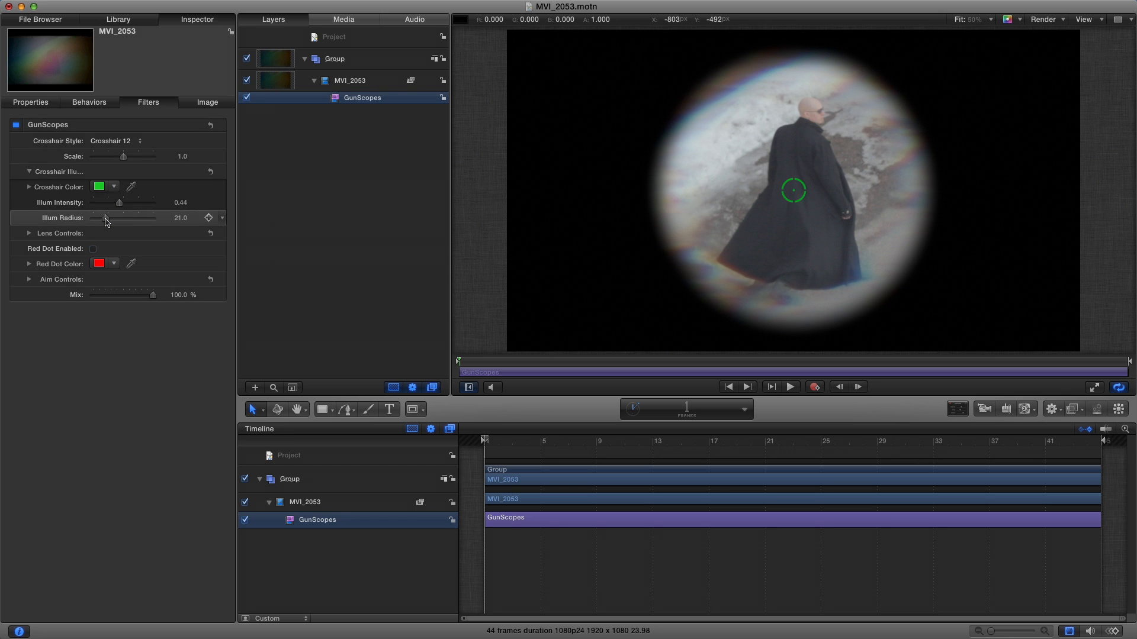
drag(105, 218, 101, 217)
- Brighten the crosshair colour to pure green with an RGB green value of 255
click(99, 187)
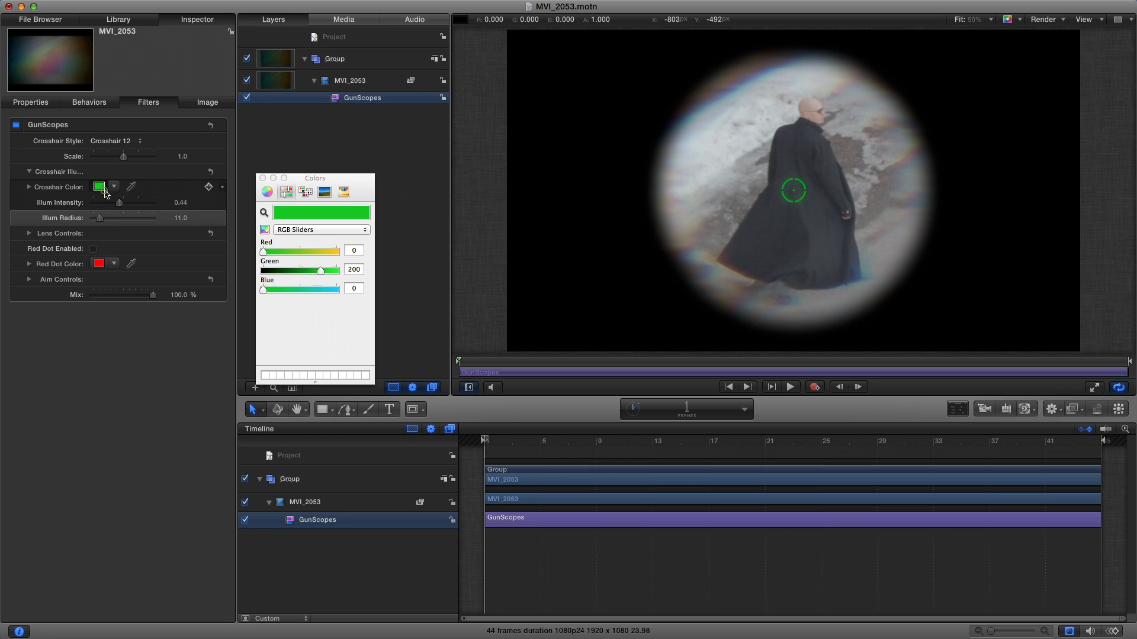
drag(341, 271, 364, 269)
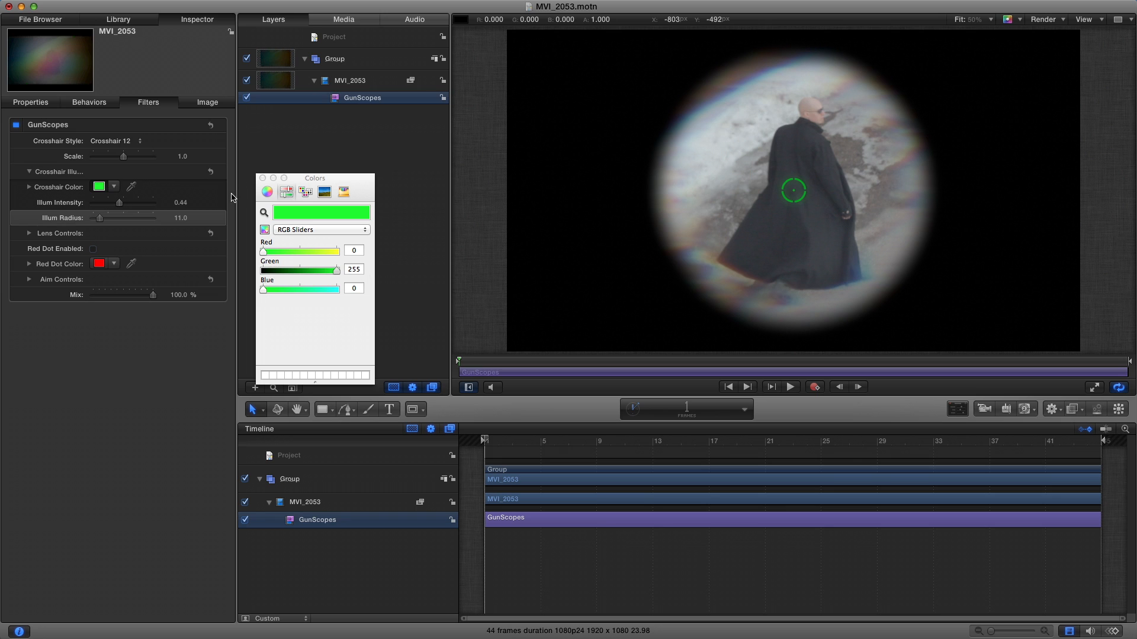
click(264, 178)
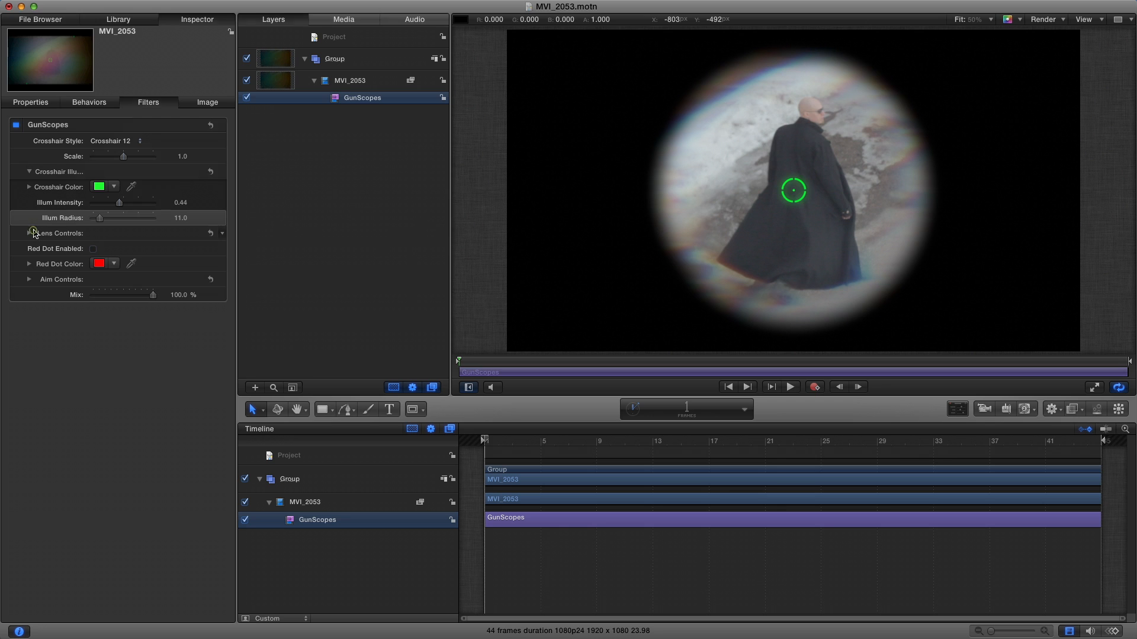
- Adjust the scope's lens controls, setting the outer chroma blur amount to 0.86 and the outer chroma size to 0.79
click(33, 233)
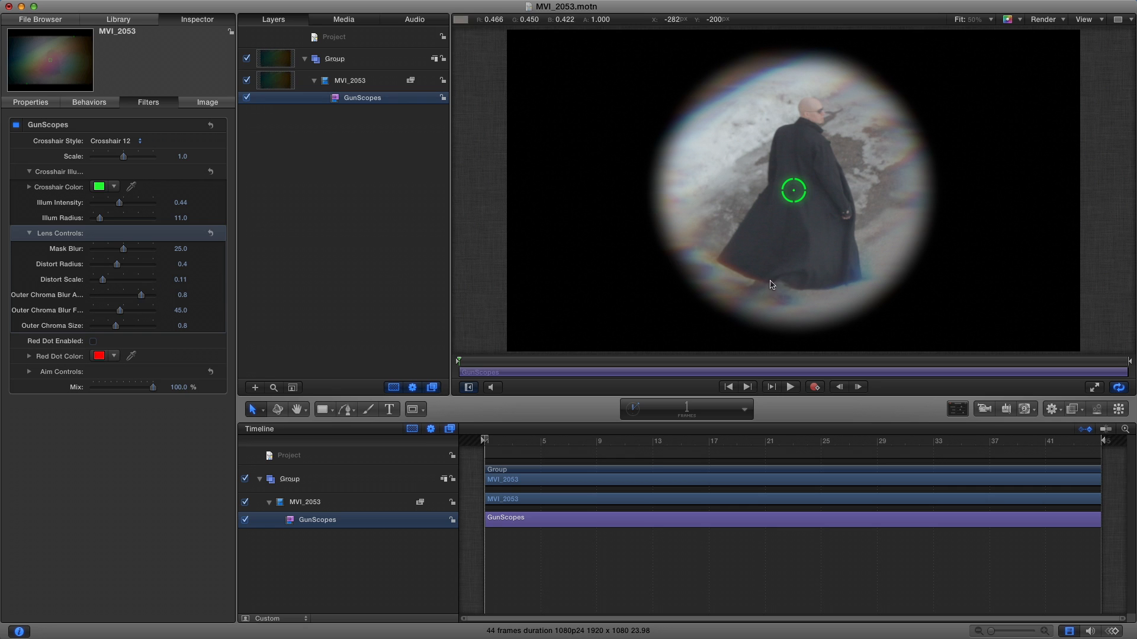
click(92, 297)
click(144, 299)
drag(115, 326, 92, 329)
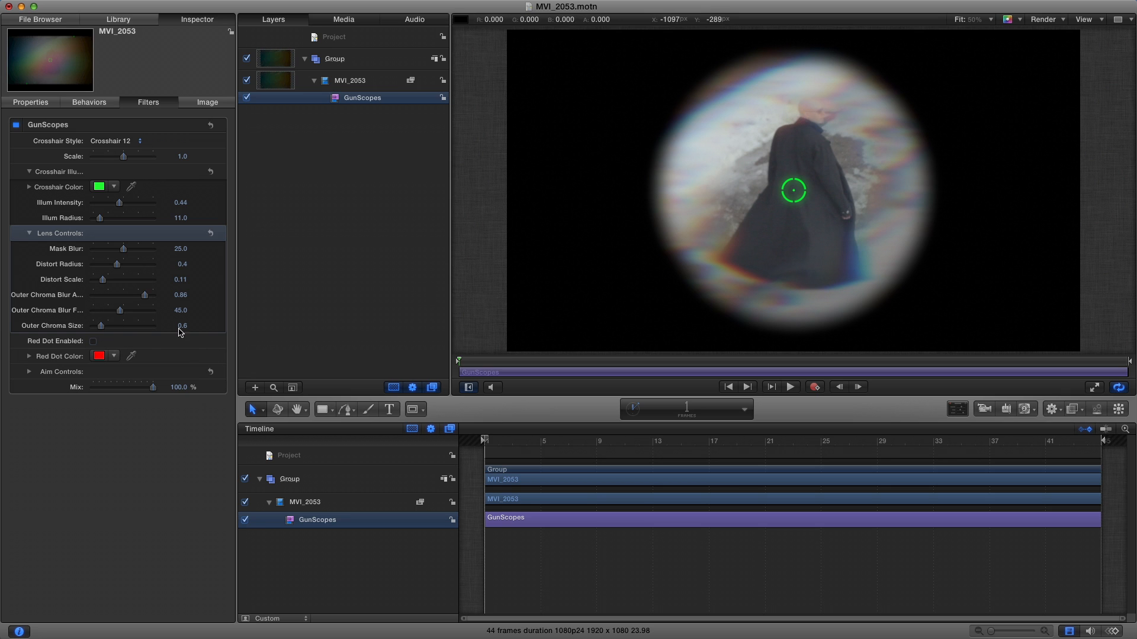
click(119, 327)
drag(118, 329, 114, 329)
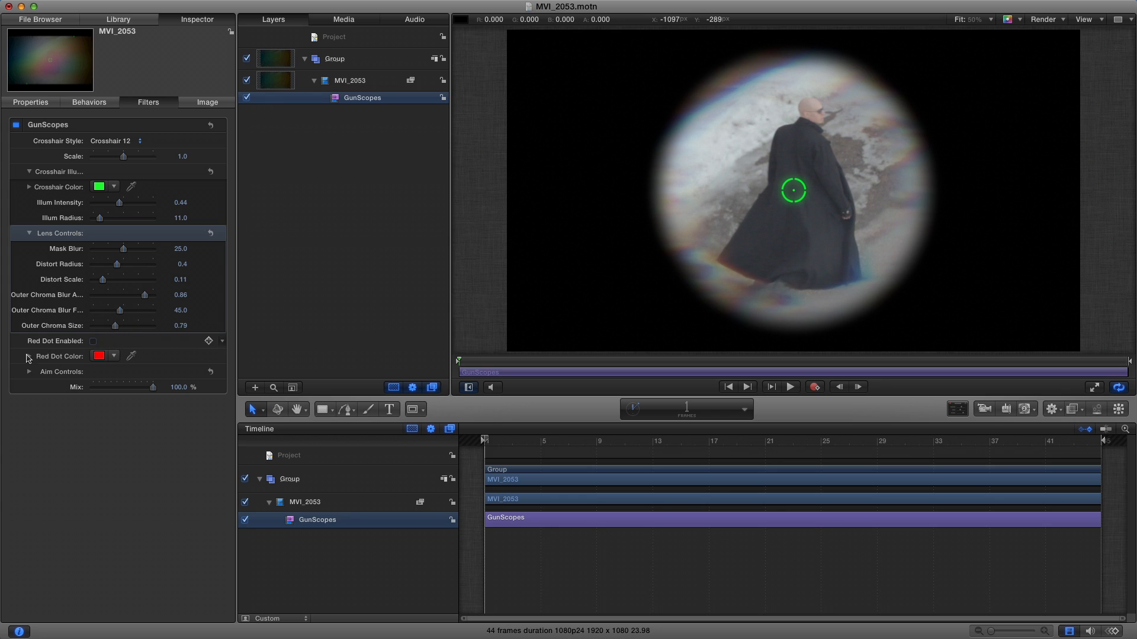
- Enable the scope's red dot and set the crosshair colour to black by reducing its RGB green value to 0
click(94, 342)
click(99, 357)
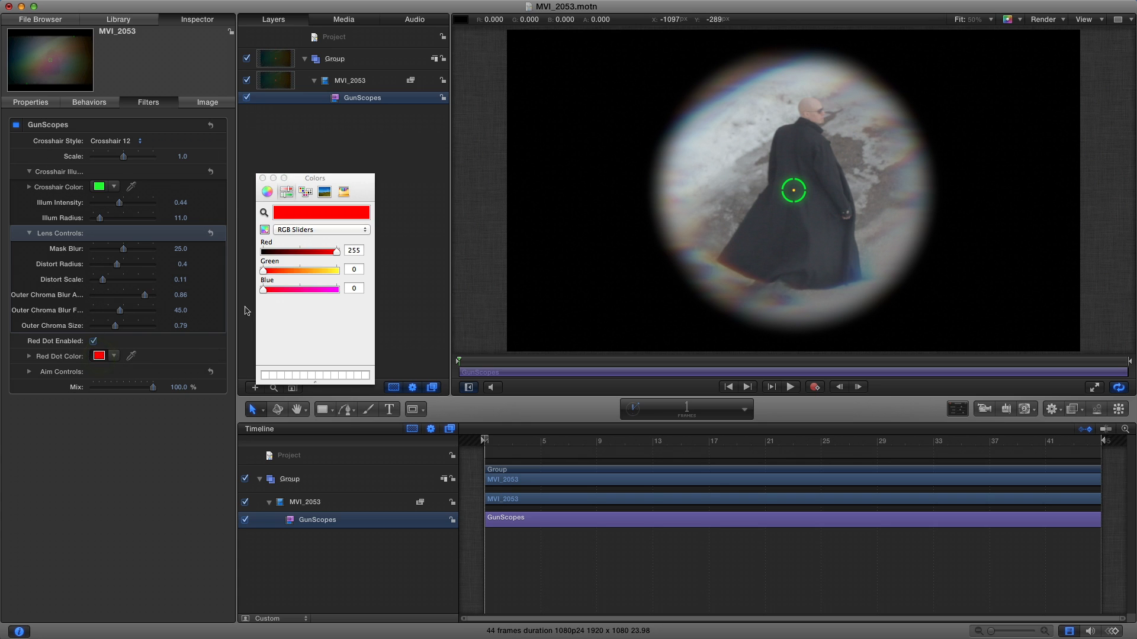
click(99, 187)
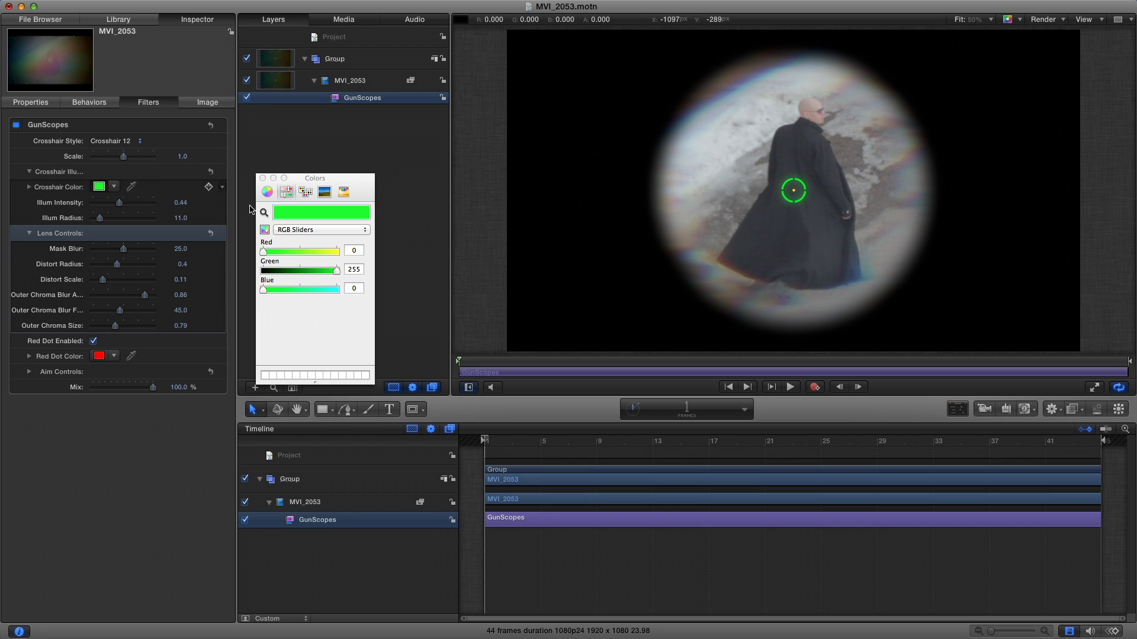
click(263, 271)
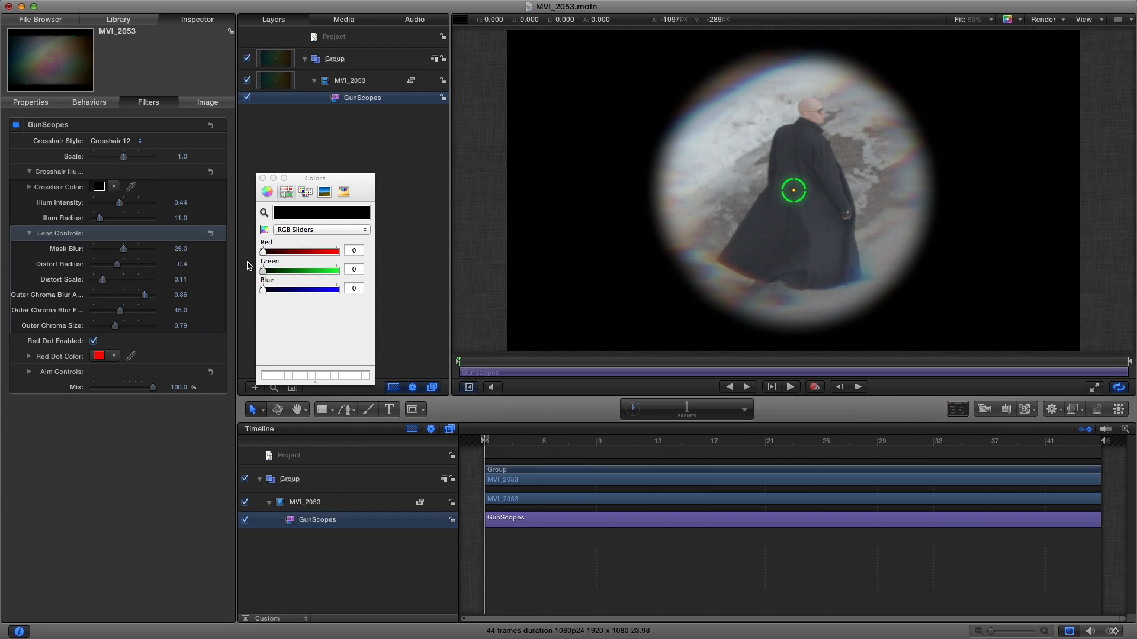
click(262, 178)
click(262, 179)
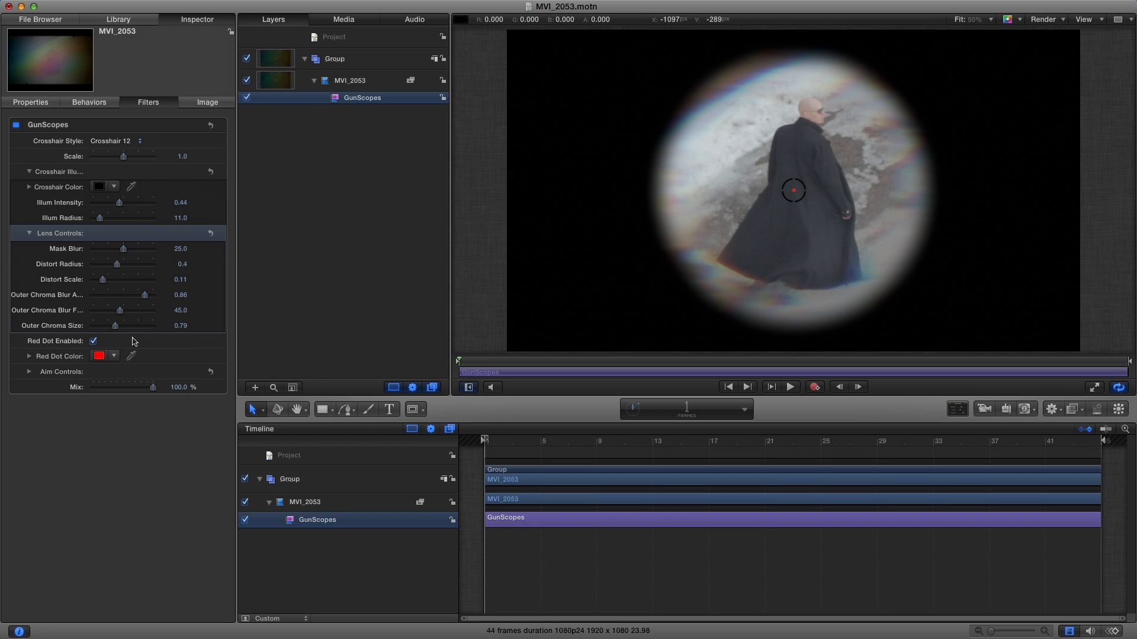
- Set the scope's vertical aim adjustment to about -15 in the aim controls
click(29, 371)
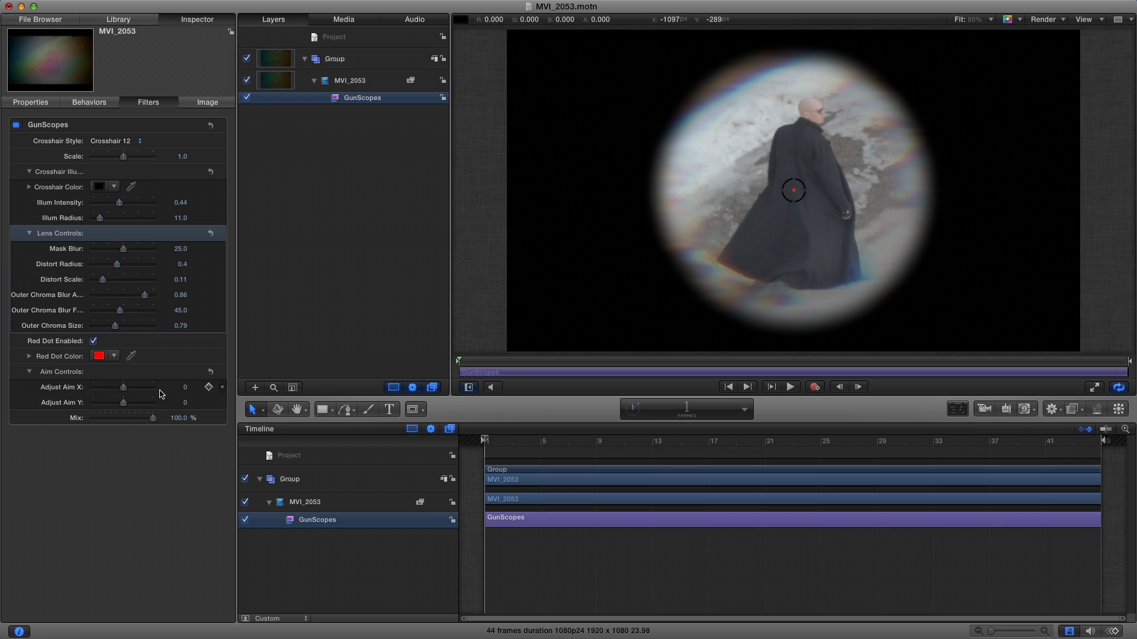
click(124, 403)
drag(124, 403, 118, 403)
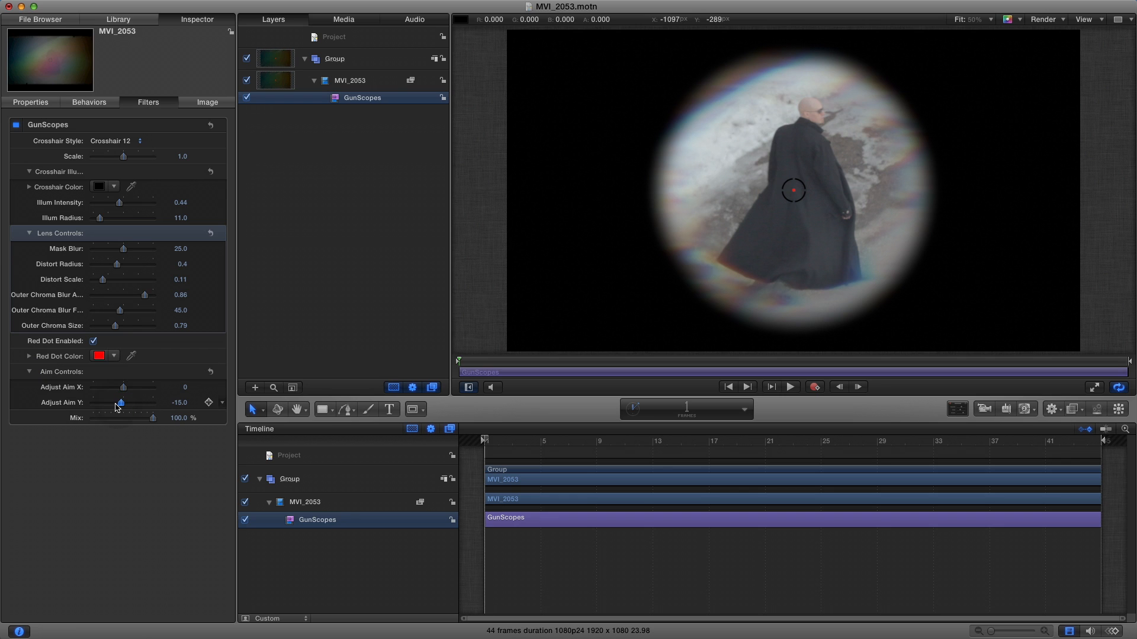